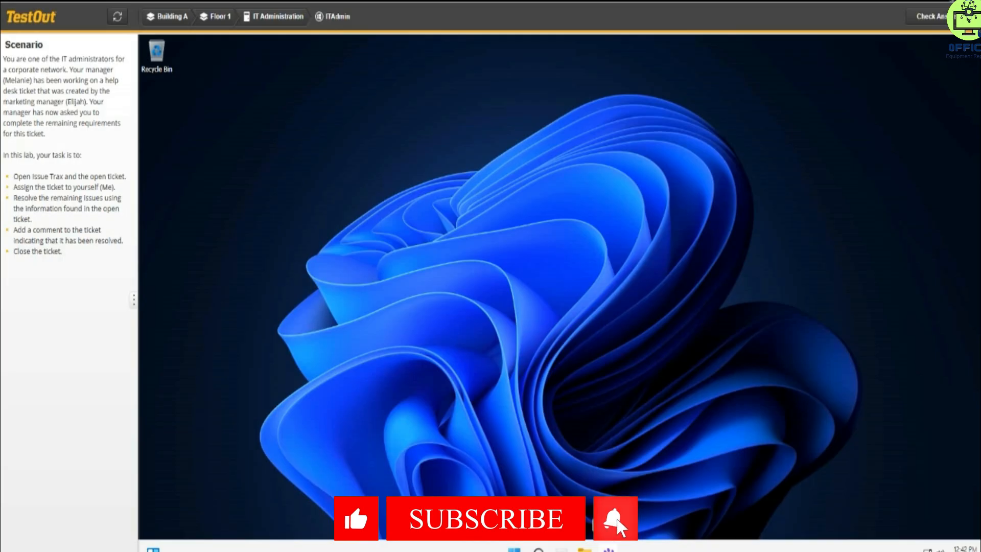
Step: Open the "Install new drive and OS" ticket in Issue Trax and set its assignee to Me
left_click(608, 549)
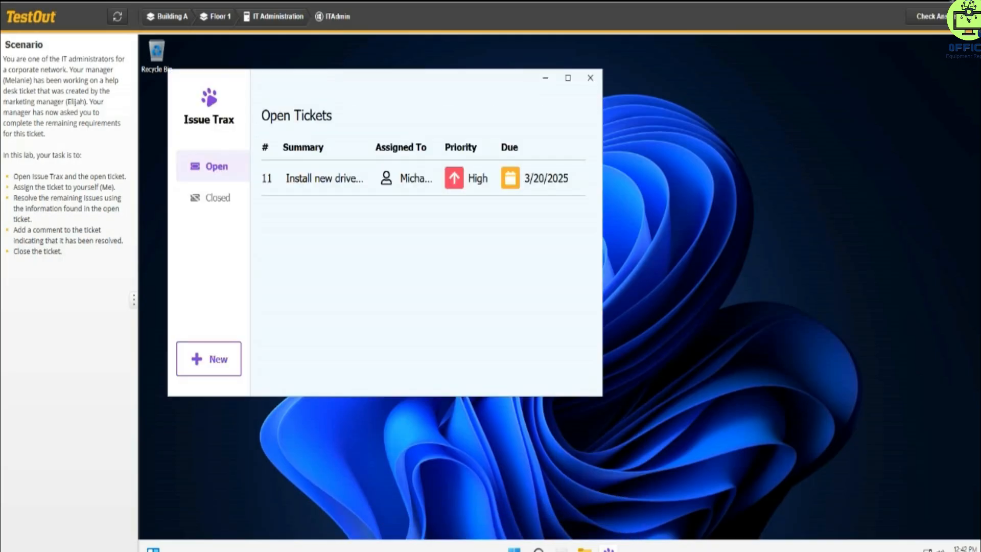
left_click(325, 178)
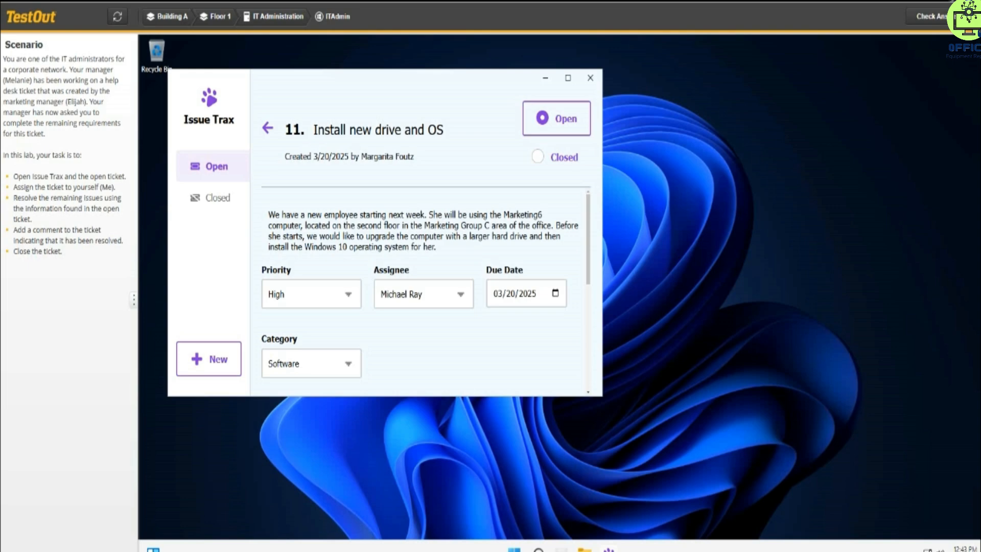
left_click(423, 293)
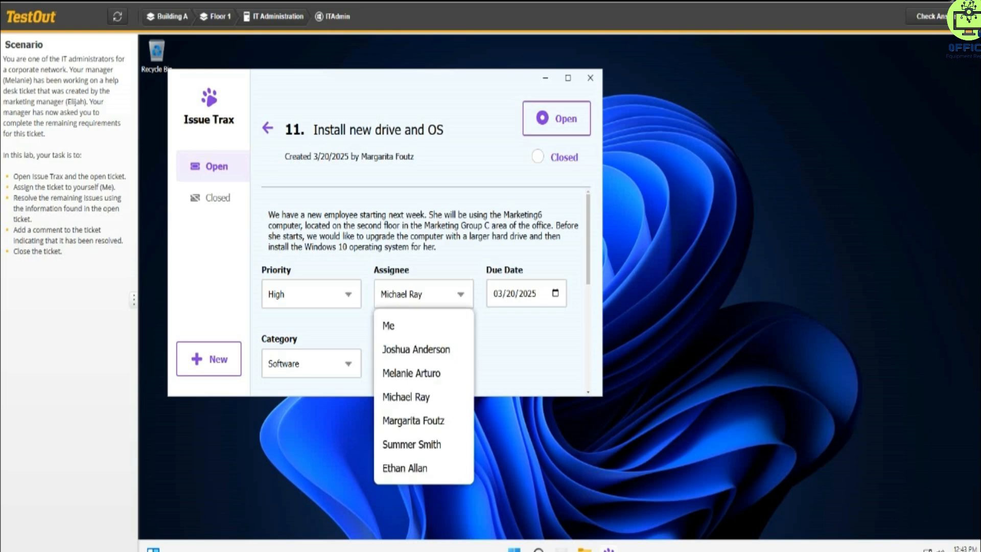
left_click(403, 325)
Step: Examine the ticket's description, details and comments for the computer's location and the operating system installation instructions
scroll(424, 291, "down", 3)
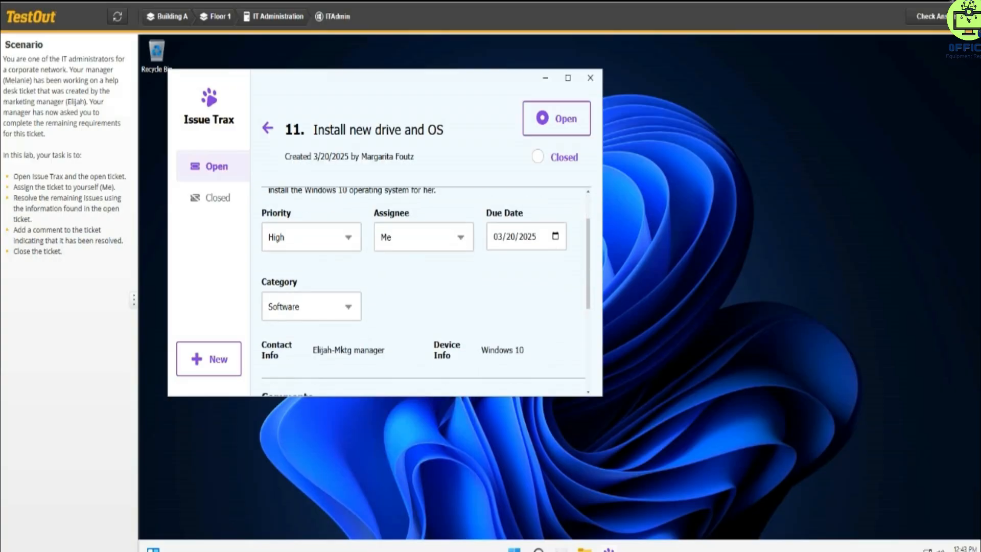
scroll(424, 291, "down", 3)
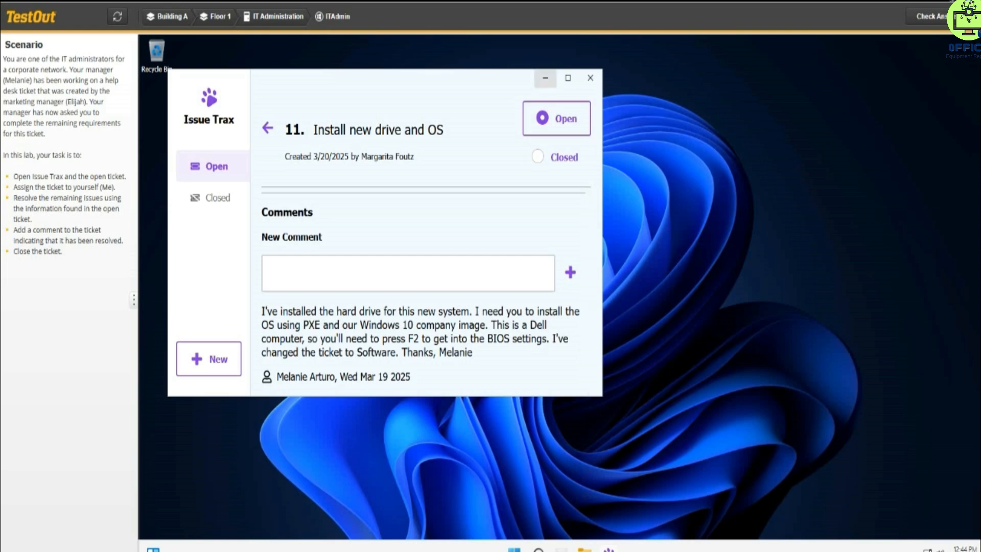
left_click(546, 78)
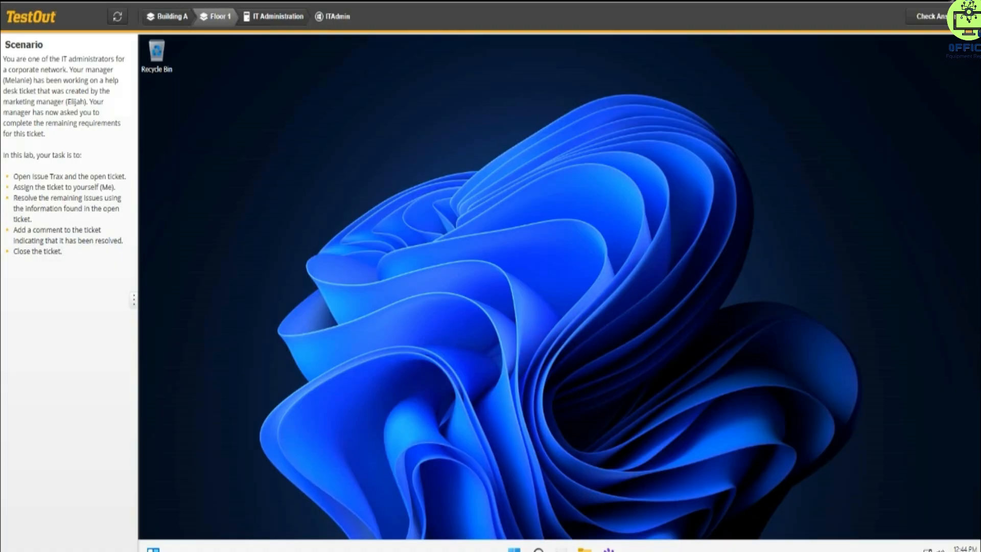
left_click(215, 16)
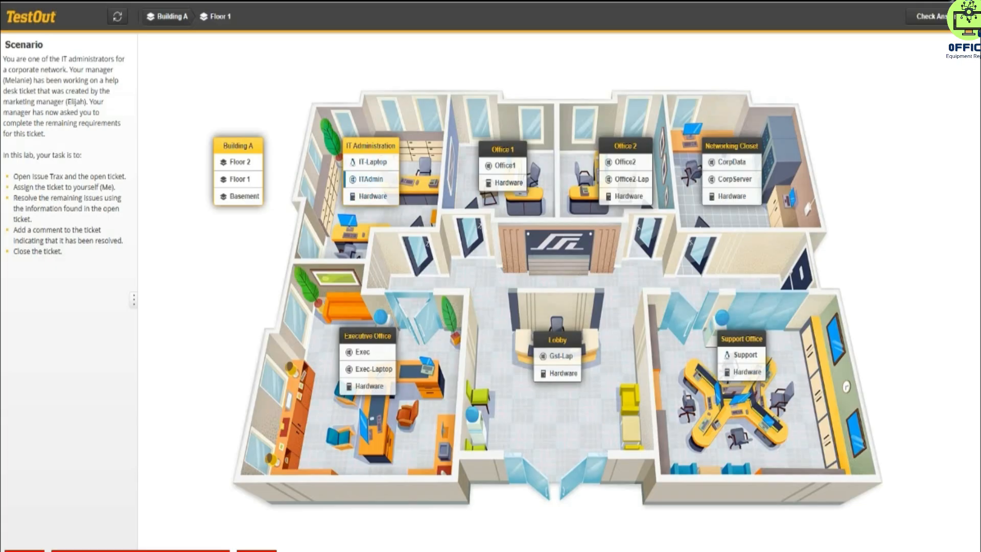
left_click(371, 179)
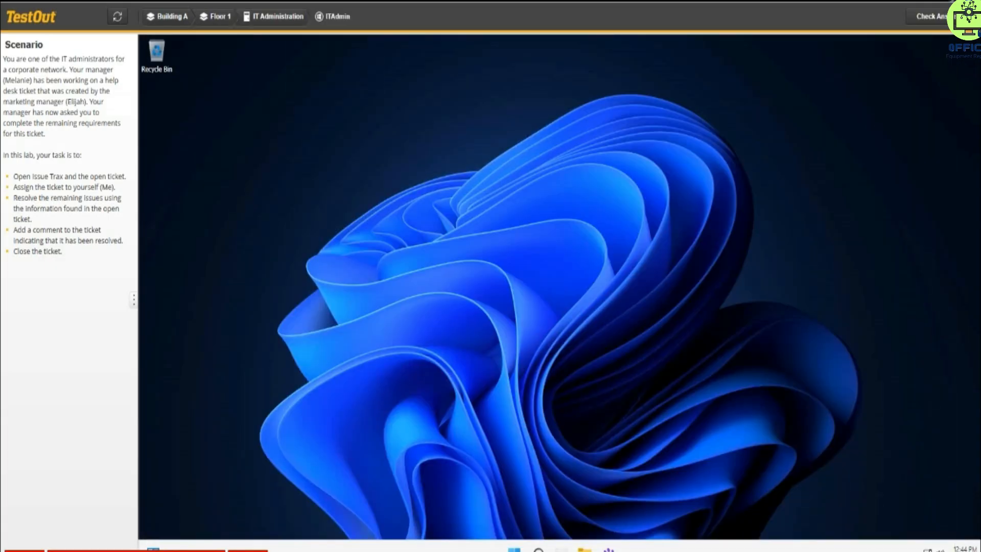
left_click(608, 549)
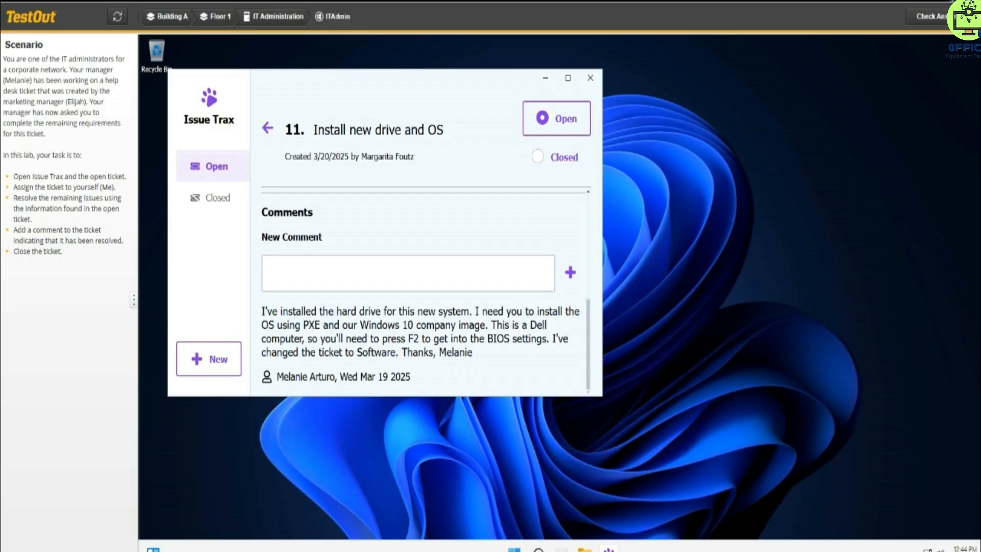
scroll(424, 292, "up", 5)
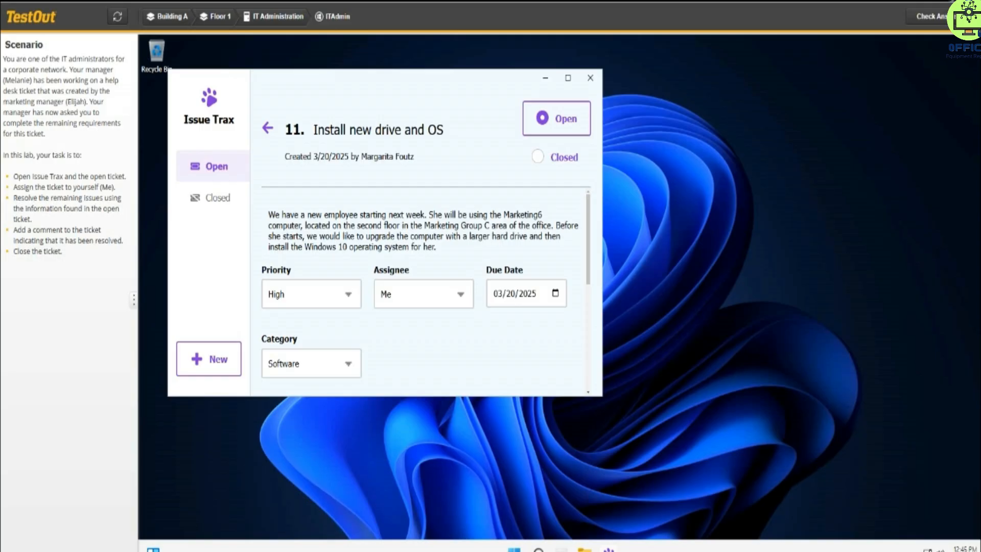
scroll(424, 292, "down", 3)
scroll(424, 292, "up", 3)
scroll(425, 291, "down", 3)
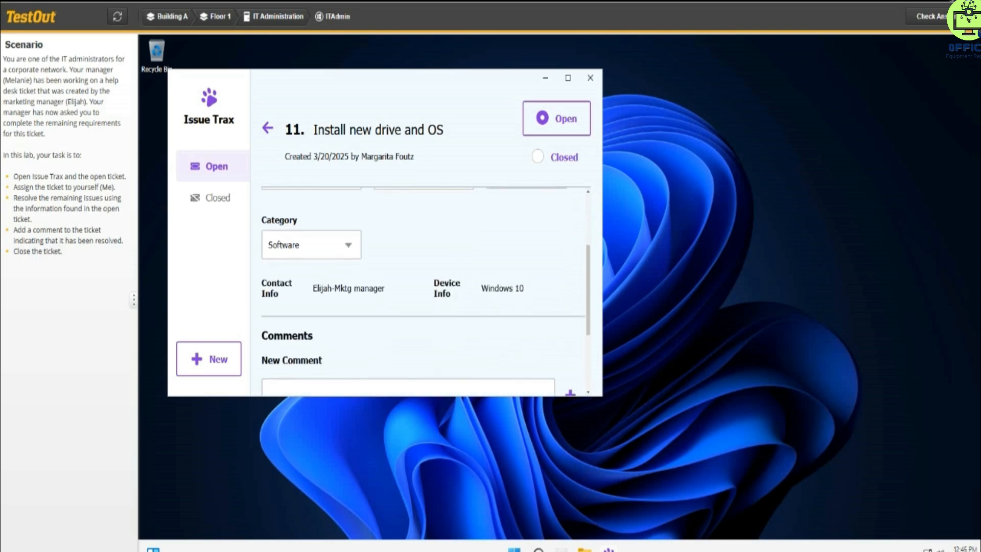
scroll(424, 287, "down", 3)
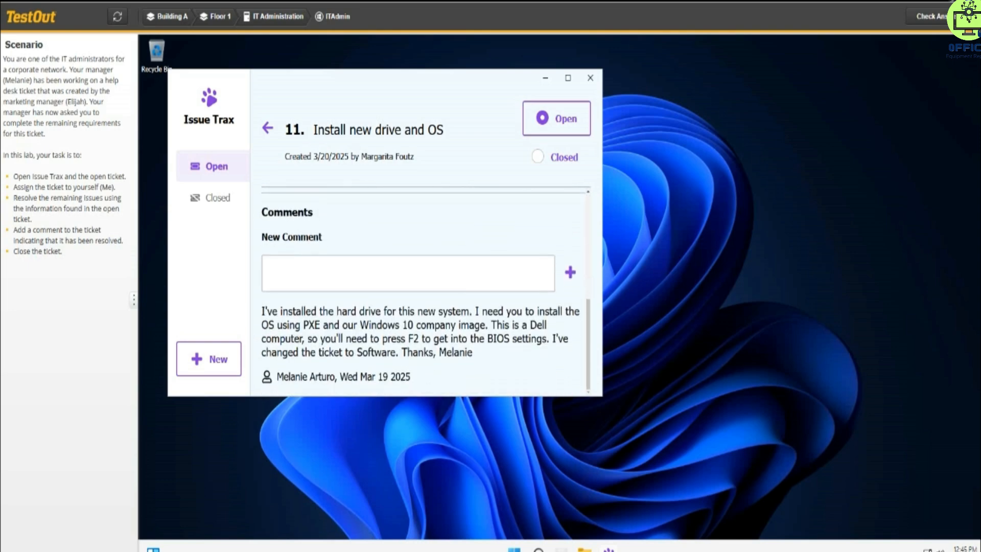
left_click(546, 78)
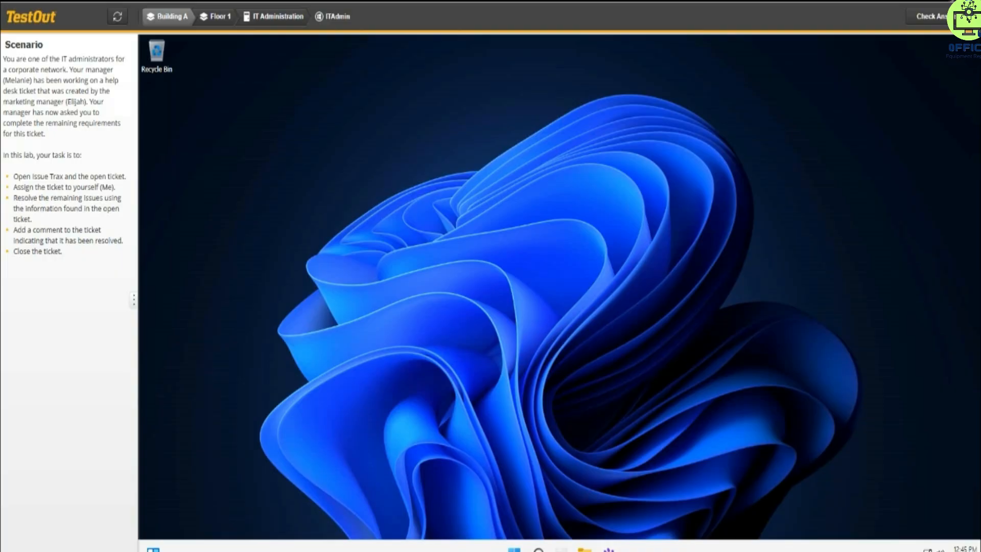
Step: Go to the Marketing Group C hardware on Floor 2 of Building A and power on the computer into its BIOS setup
left_click(167, 16)
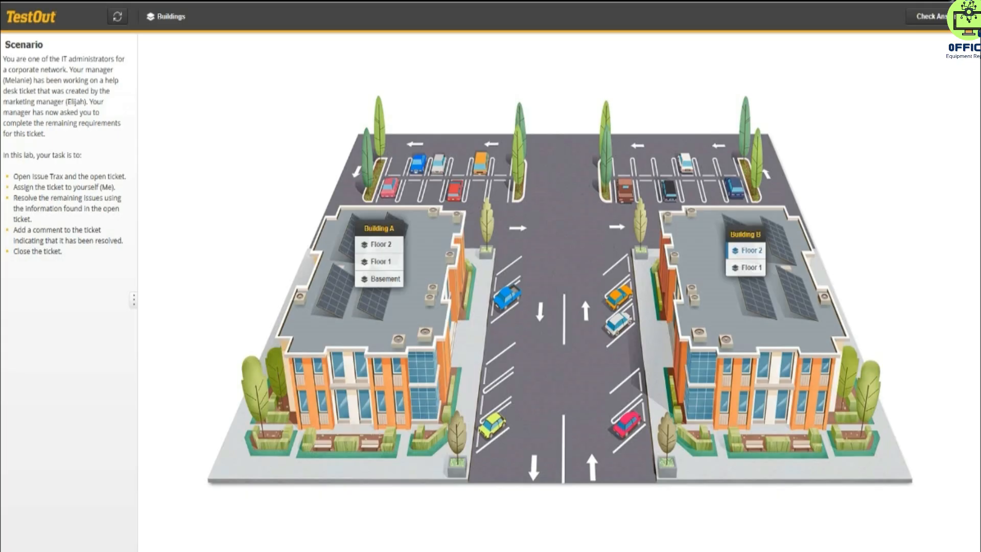
left_click(746, 251)
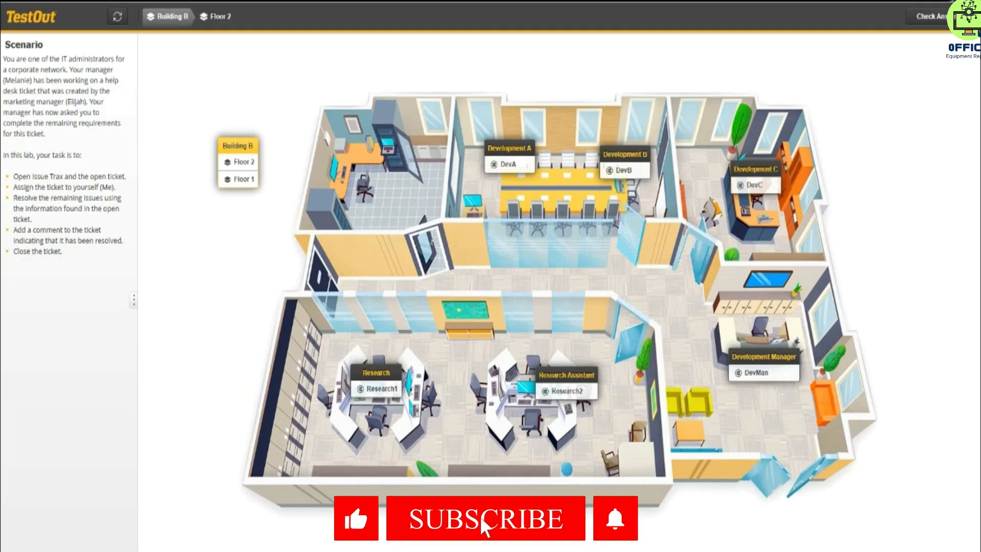
left_click(167, 17)
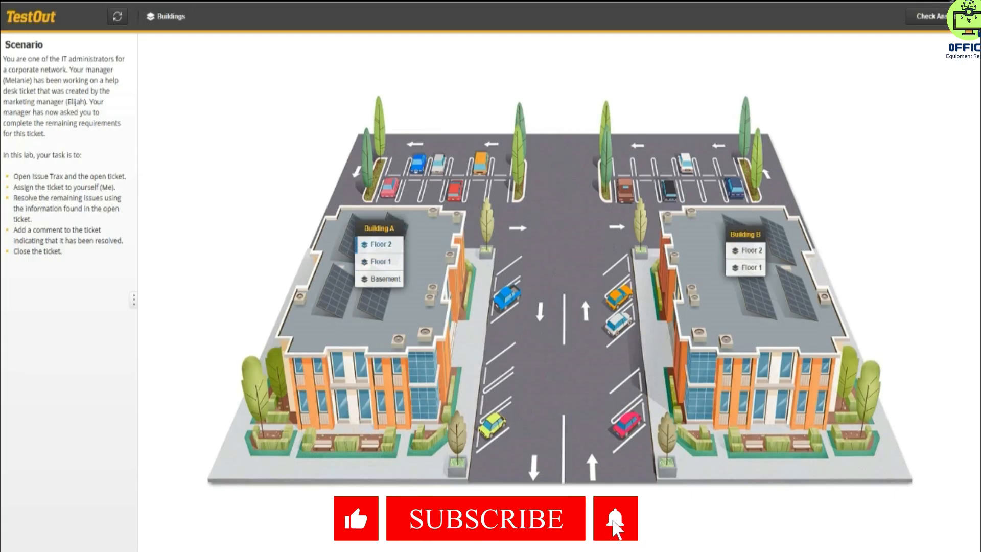
left_click(380, 245)
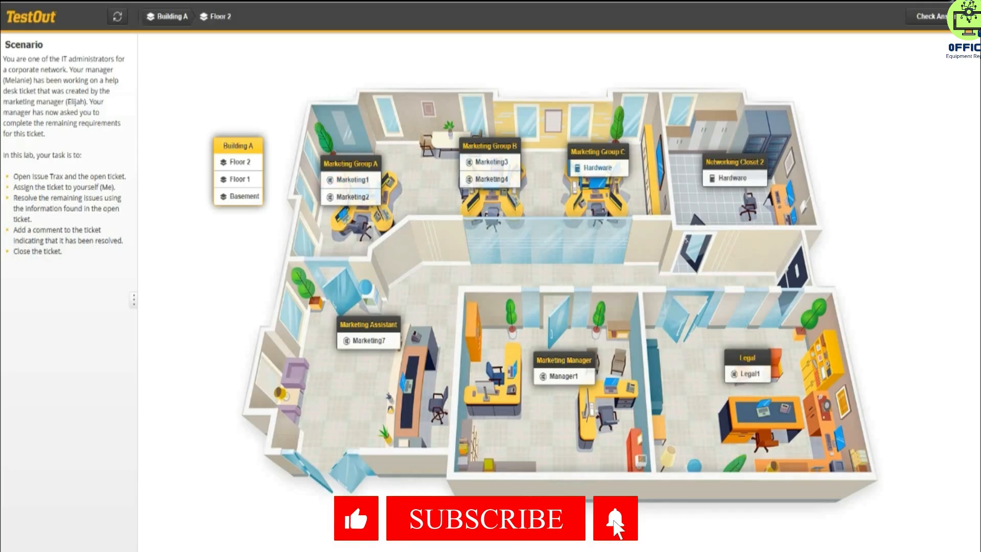
left_click(597, 168)
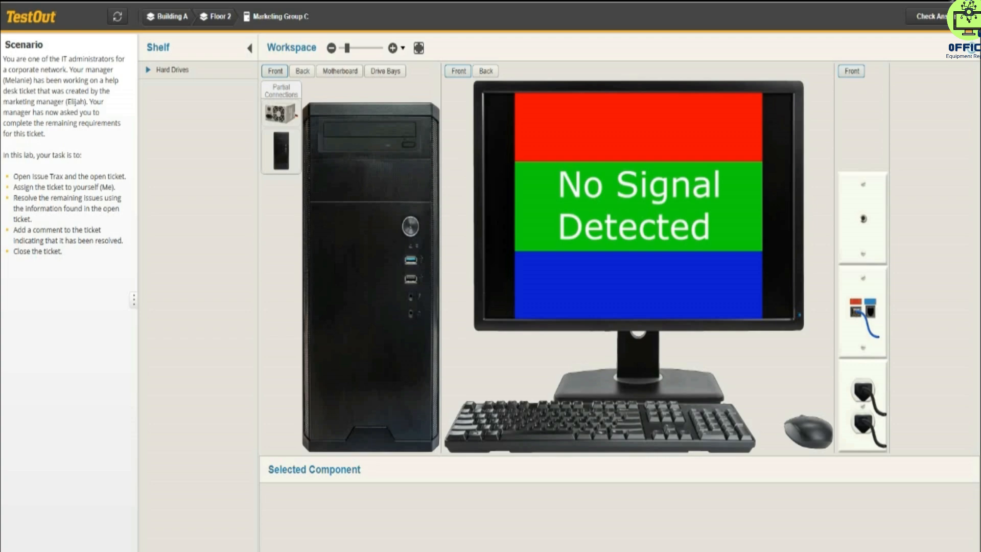
left_click(410, 226)
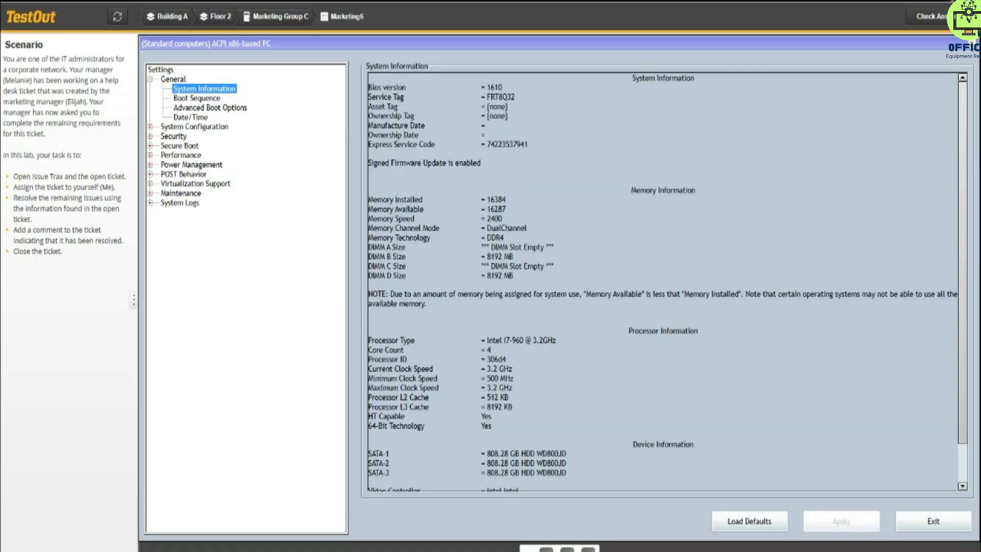
Step: Set the integrated NIC to Enabled w/PXE in the BIOS system configuration and apply the change
left_click(197, 98)
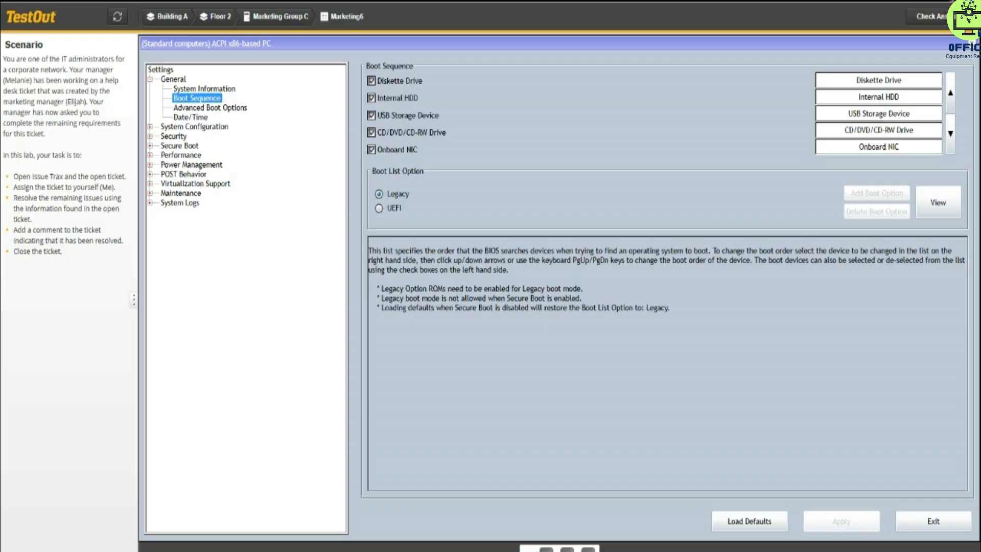
left_click(151, 127)
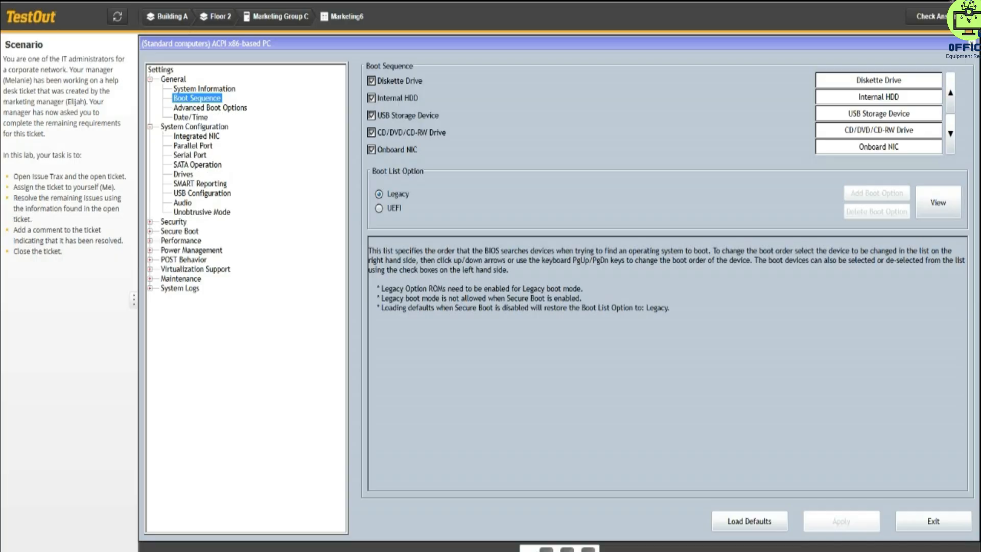
left_click(197, 137)
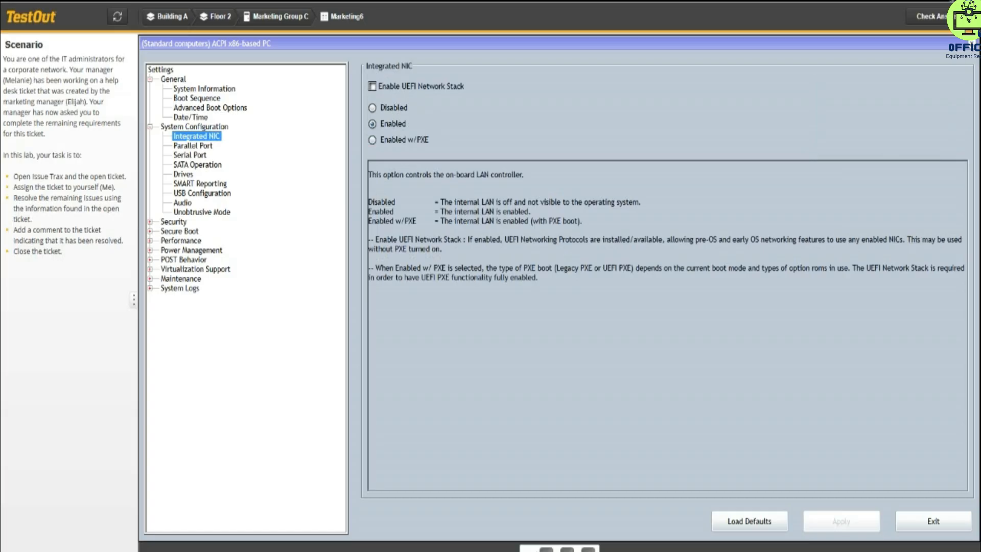
left_click(373, 140)
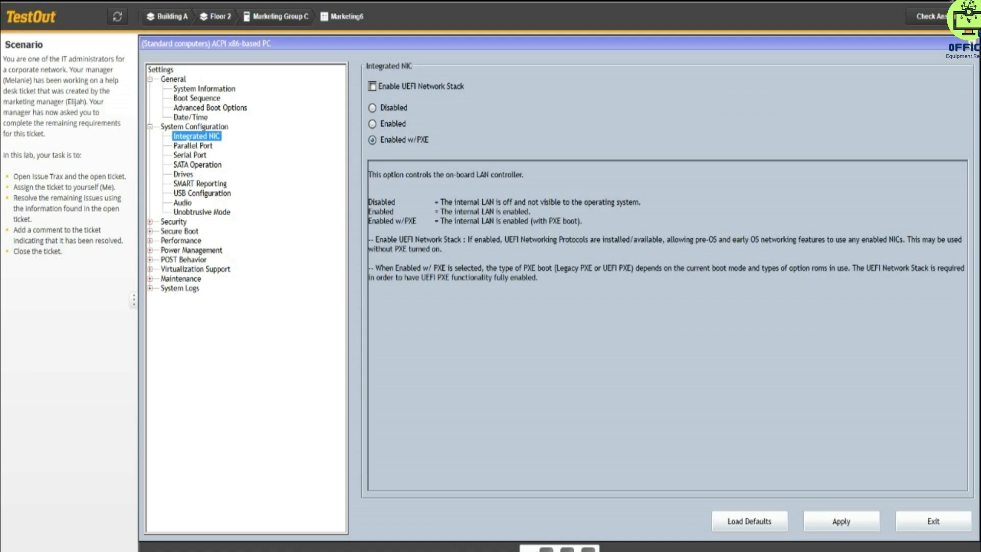
left_click(842, 521)
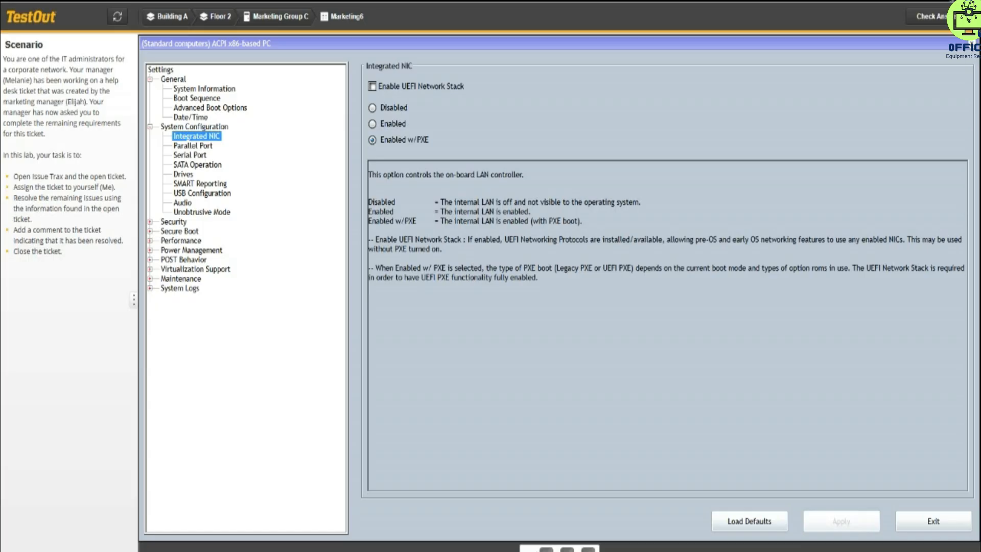
Step: Exit the BIOS setup and start Windows 10 (x64) from the network boot manager, checking the lab's progress before continuing work
left_click(934, 522)
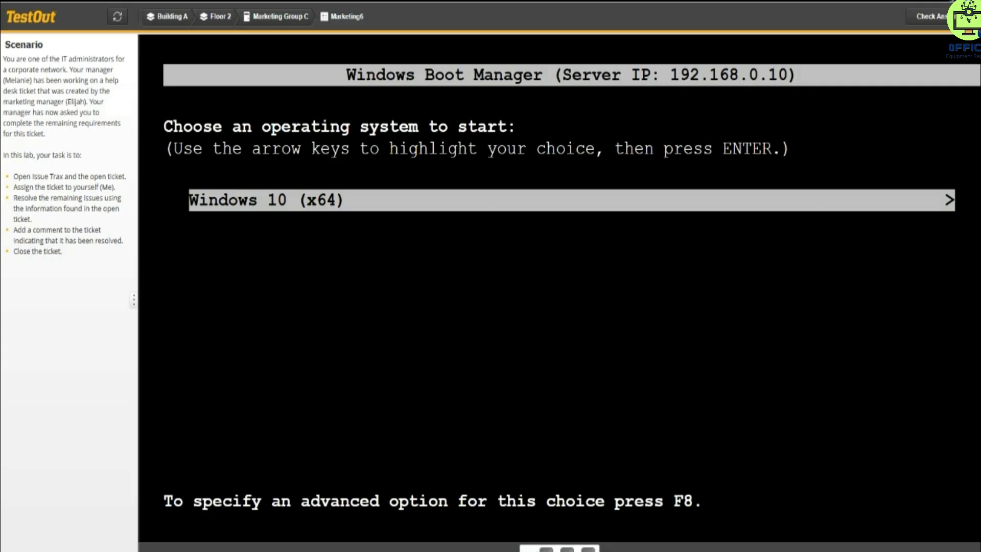
key("Return")
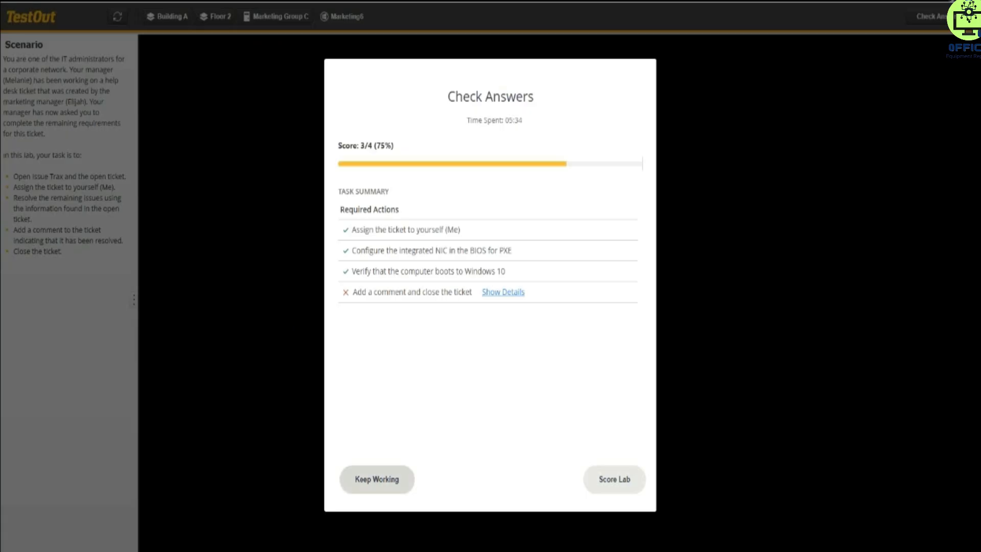
left_click(377, 479)
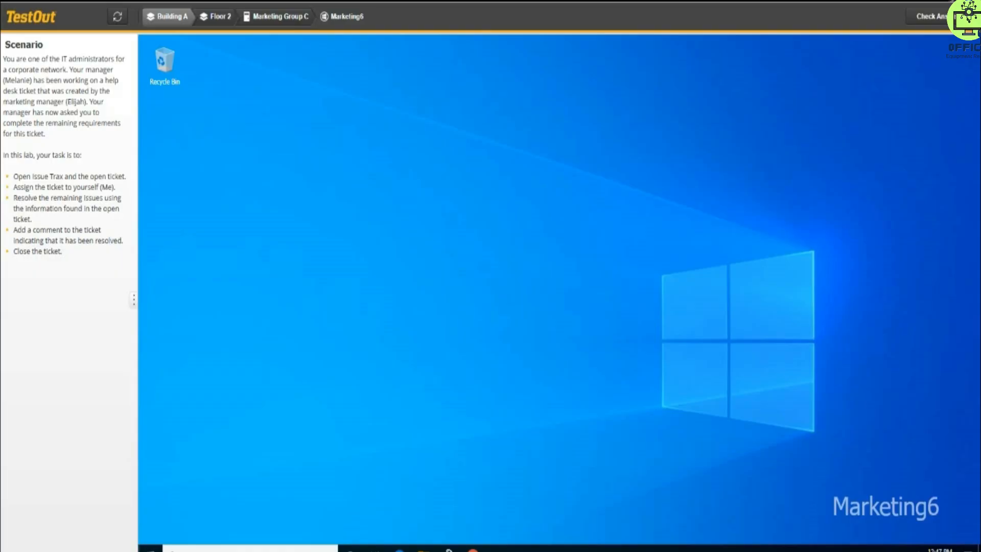
Step: Return to the ITAdmin computer on Floor 1 of Building A and bring up the ticket's comments in Issue Trax
left_click(167, 17)
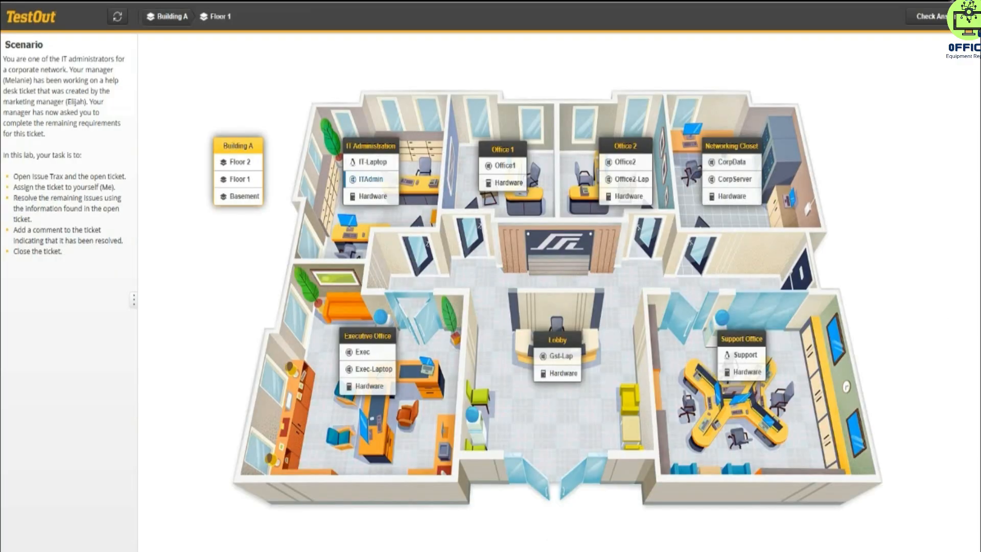
left_click(370, 179)
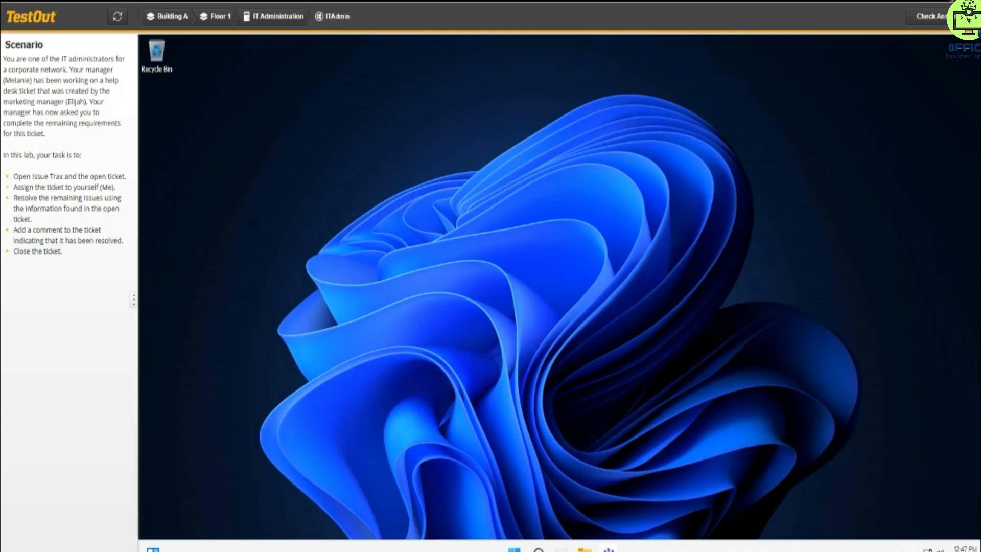
left_click(608, 549)
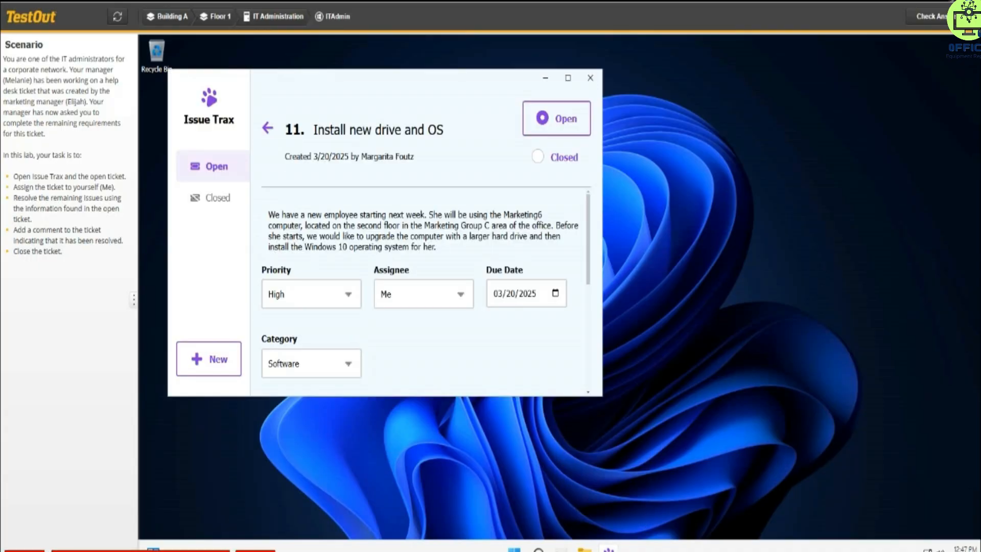
scroll(423, 291, "down", 1)
scroll(423, 291, "down", 3)
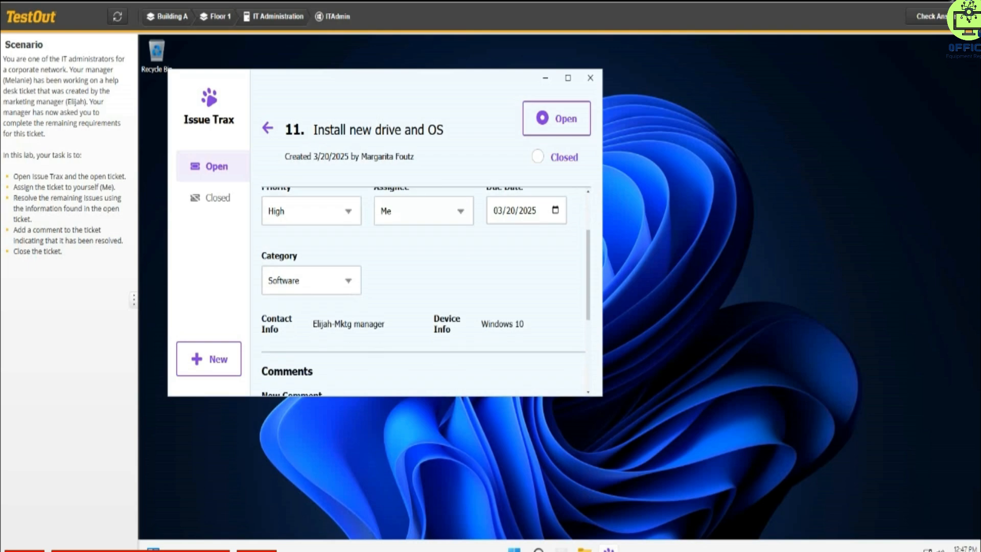
Step: Write "A New operating system has been installed on the marketing6 computer group c." as a new comment on the ticket
left_click(269, 269)
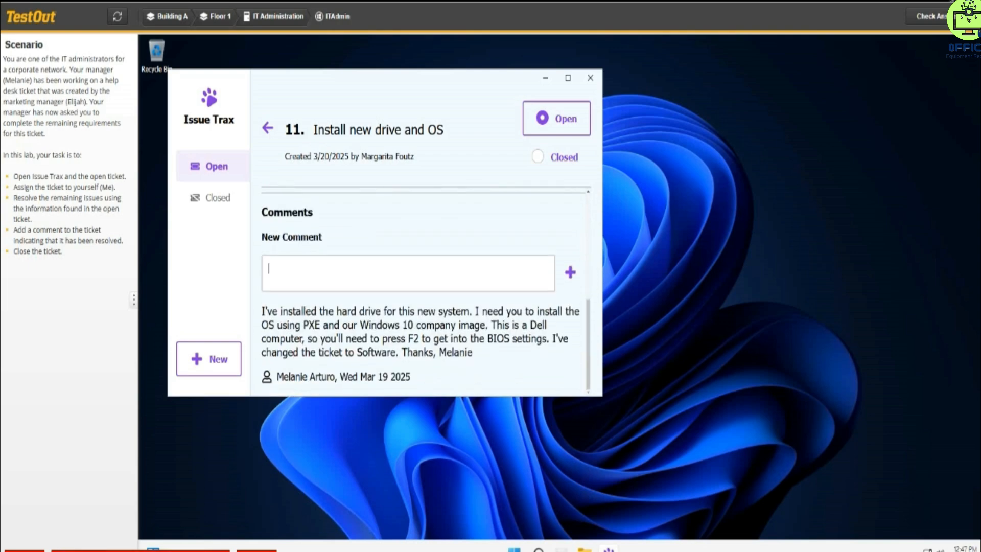
type("A NEW")
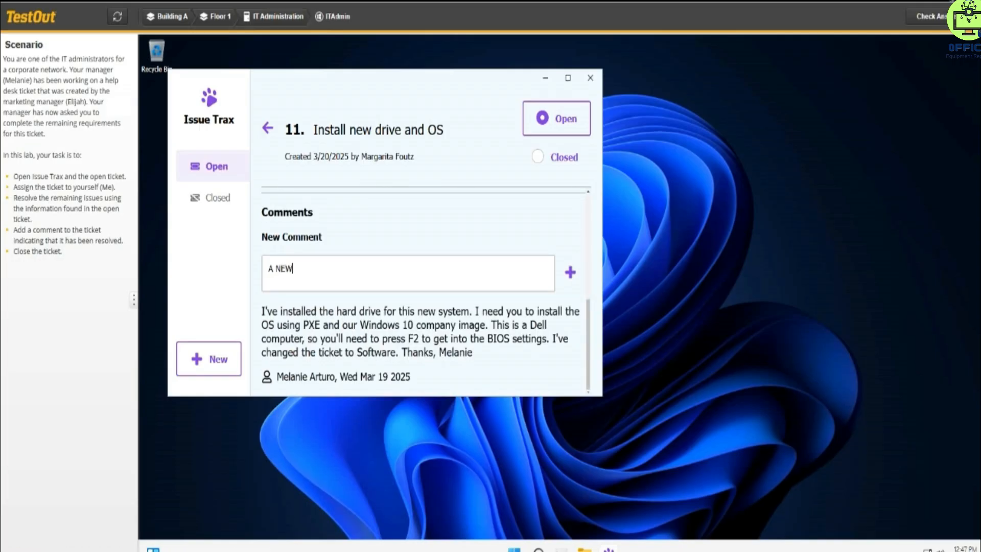
key("BackSpace")
key("BackSpace")
type("w")
key("BackSpace")
type("ew o")
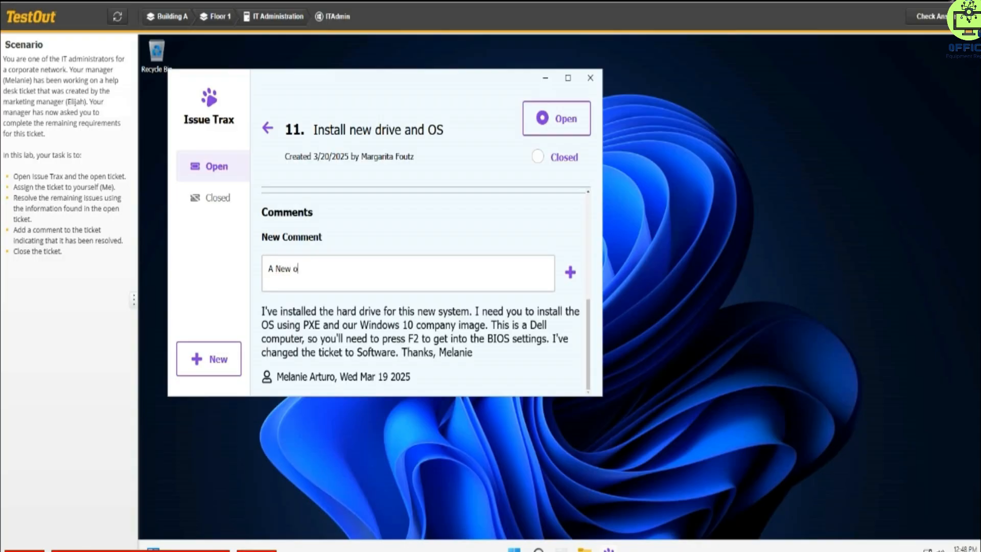
type("peration")
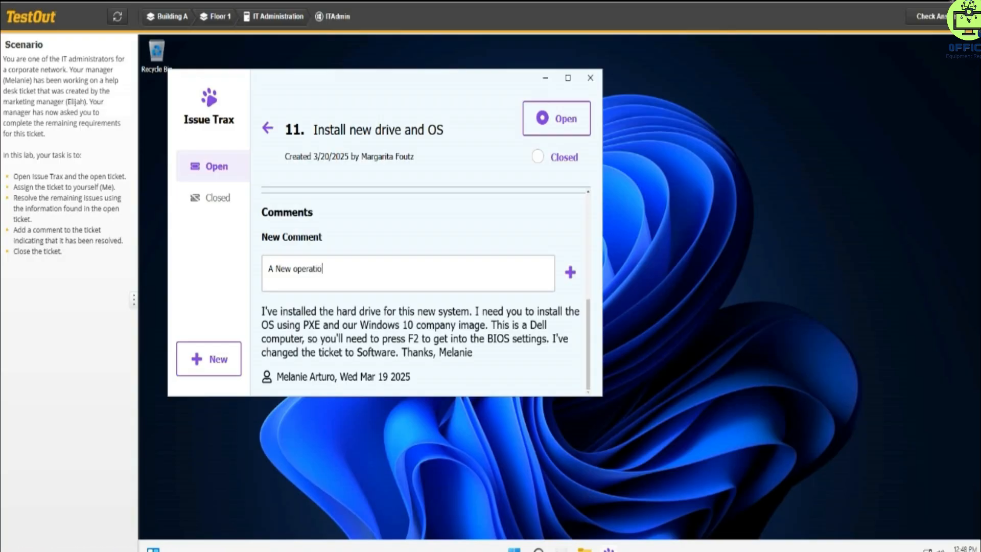
key("BackSpace")
key("BackSpace")
key("BackSpace")
type("ng sus")
key("BackSpace")
key("BackSpace")
type("ystem has been")
type(" n")
key("BackSpace")
type("insta")
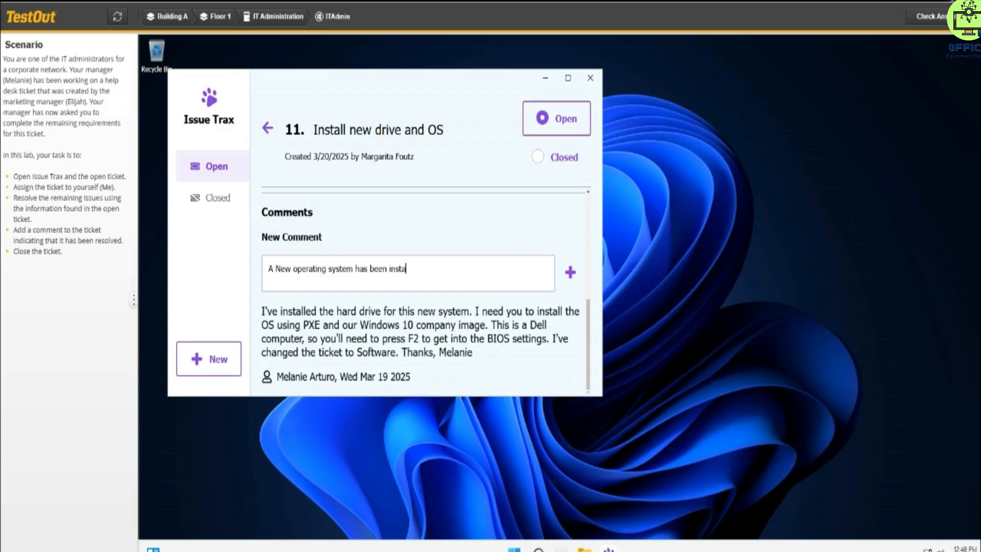
type("lled on the ")
type("marr")
type("keting")
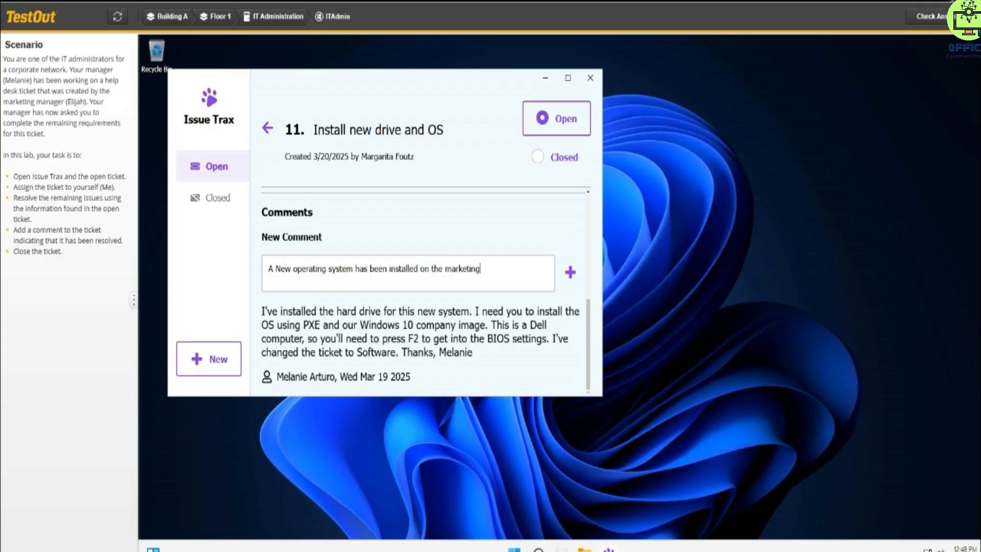
key("BackSpace")
type("6 computer group c.")
Step: Set the Install new drive and OS ticket to Closed and post the written comment
left_click(556, 156)
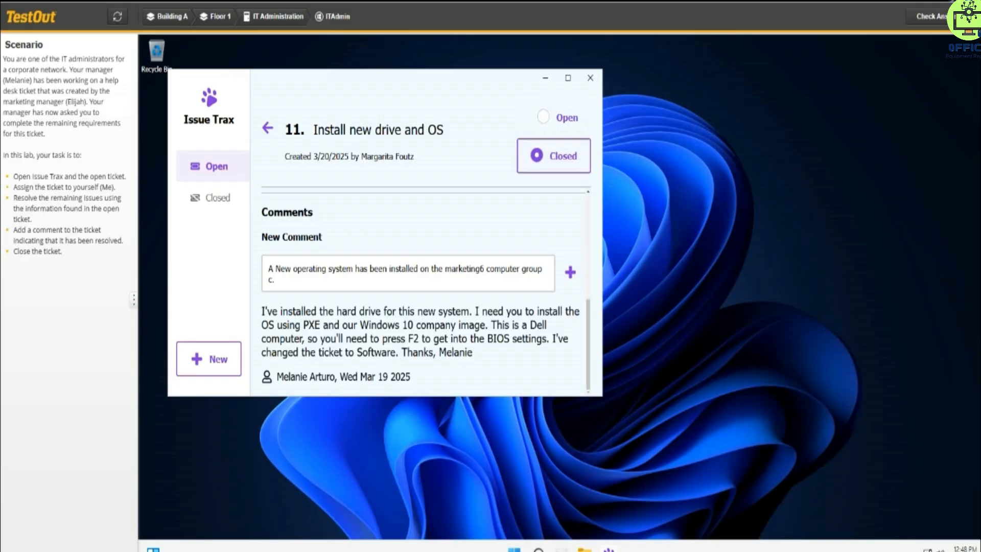
left_click(570, 273)
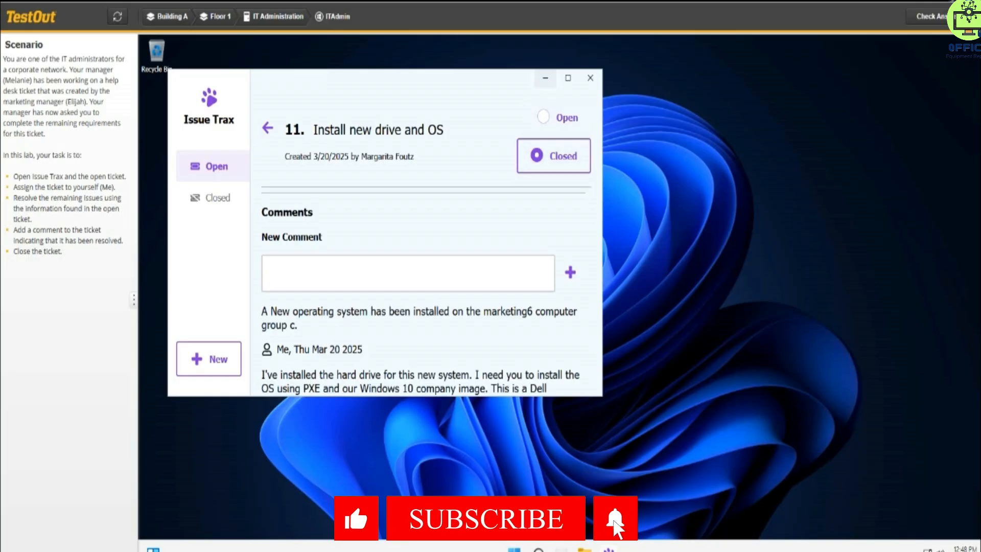
Step: Minimize the Issue Trax window and check the lab answers to review the required actions
left_click(546, 77)
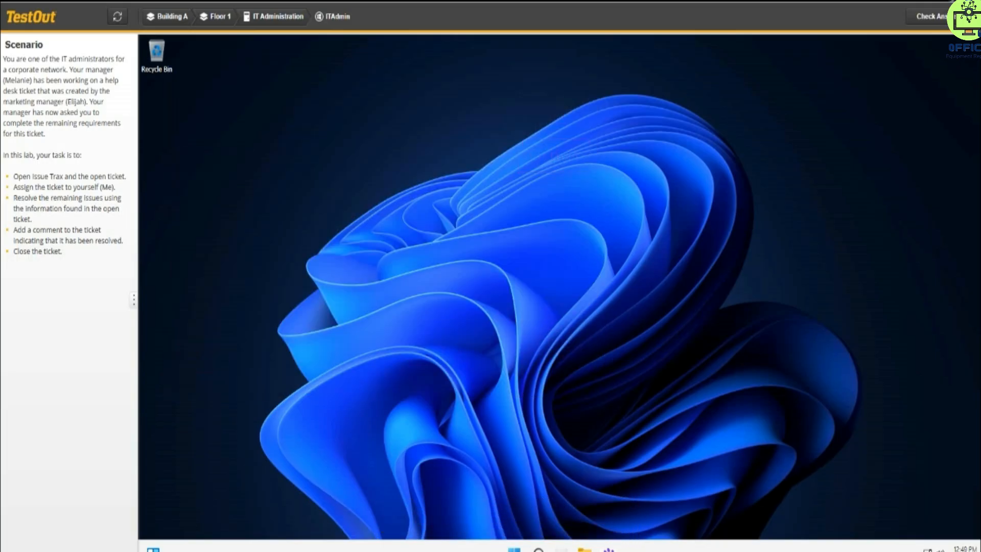
left_click(926, 16)
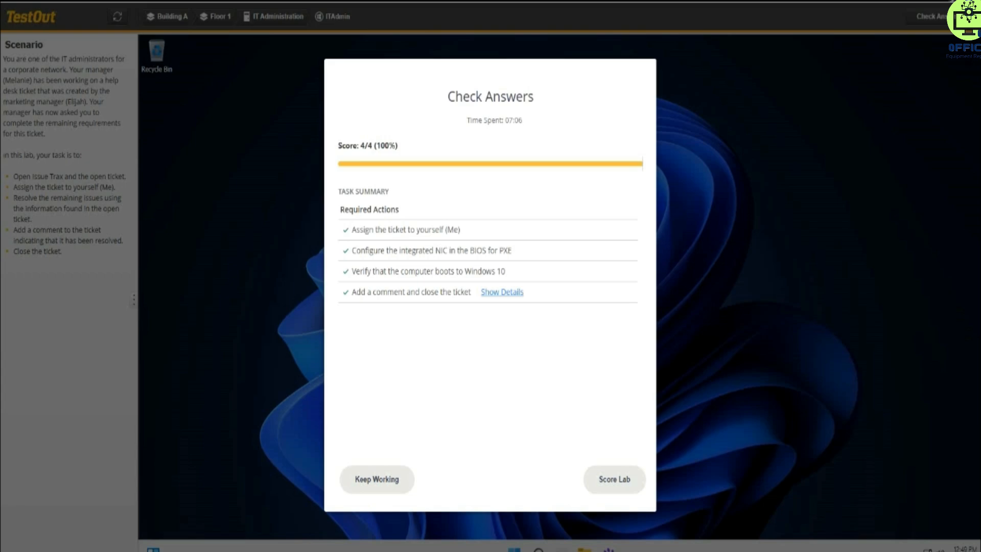
mouse_move(435, 551)
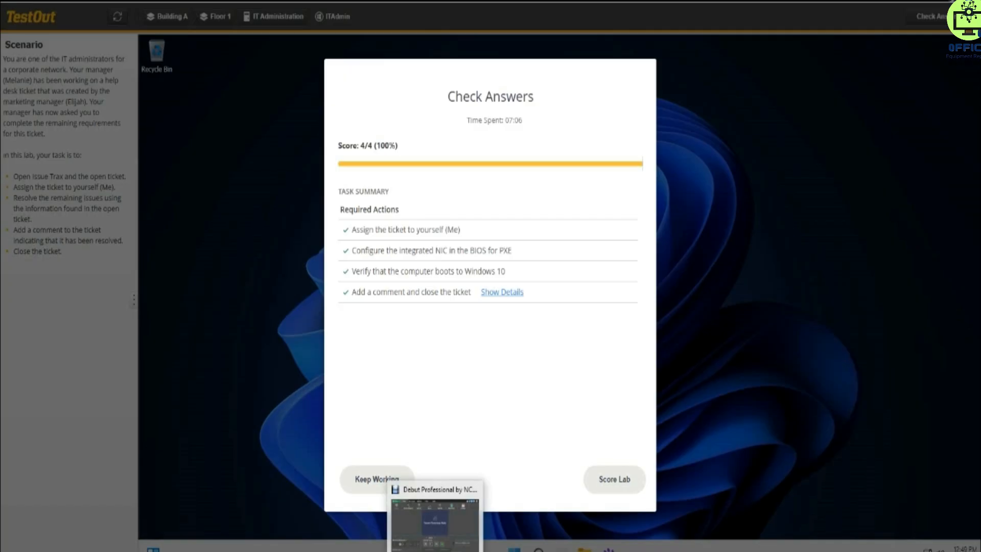